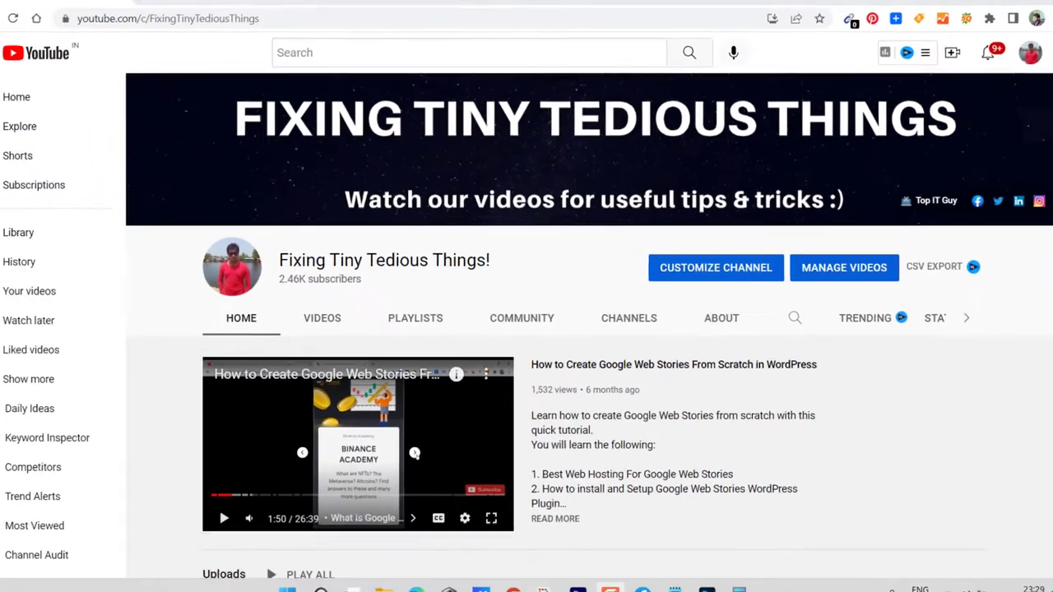
Switch to the cPanel main page and review the Statistics section, highlighting the File Usage percentage
click(405, 6)
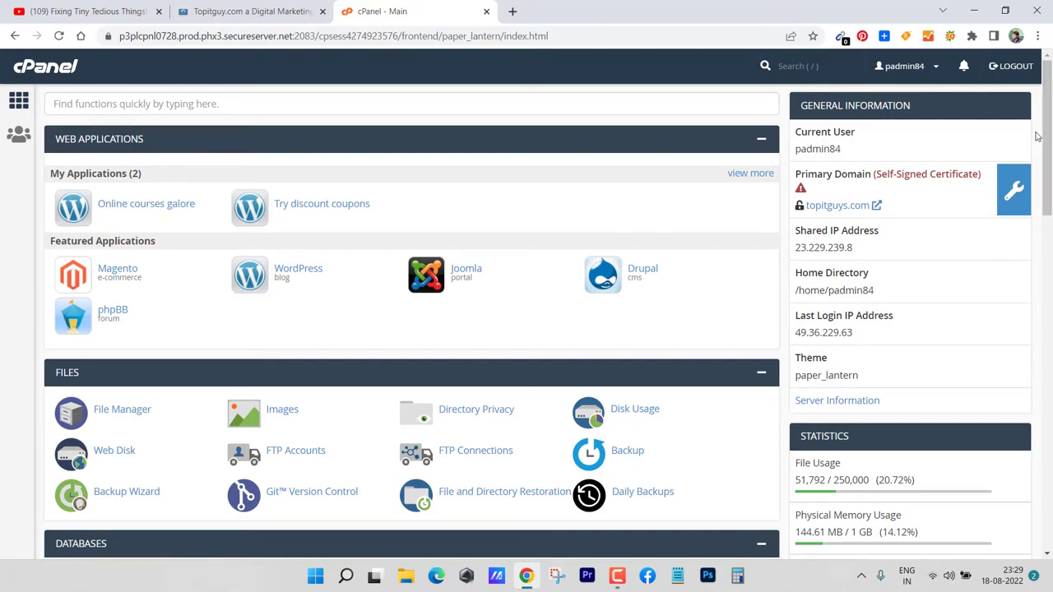
drag(1041, 134, 1050, 236)
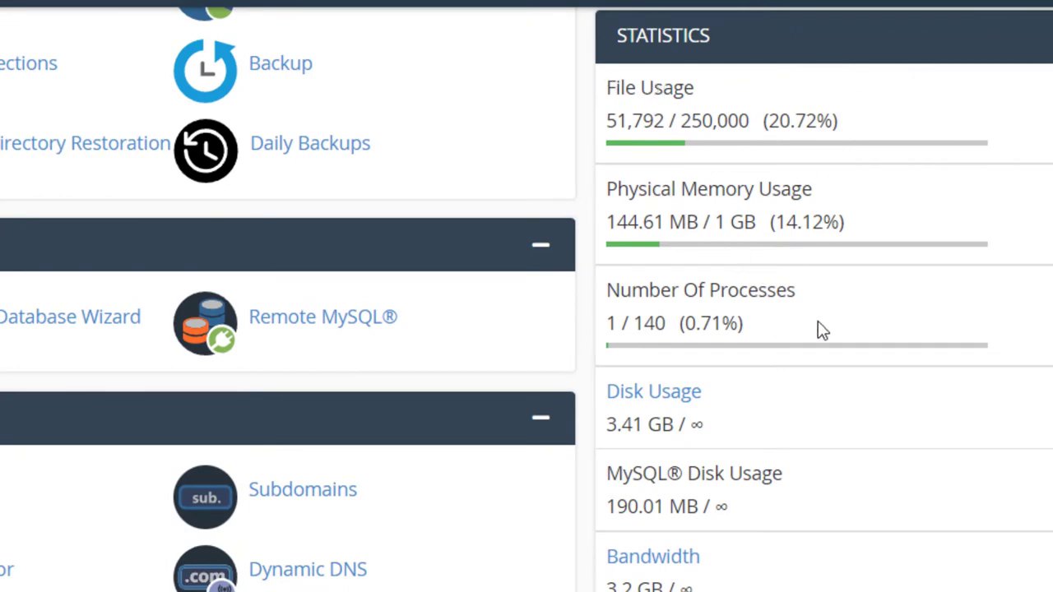
scroll(526, 329, up, 3)
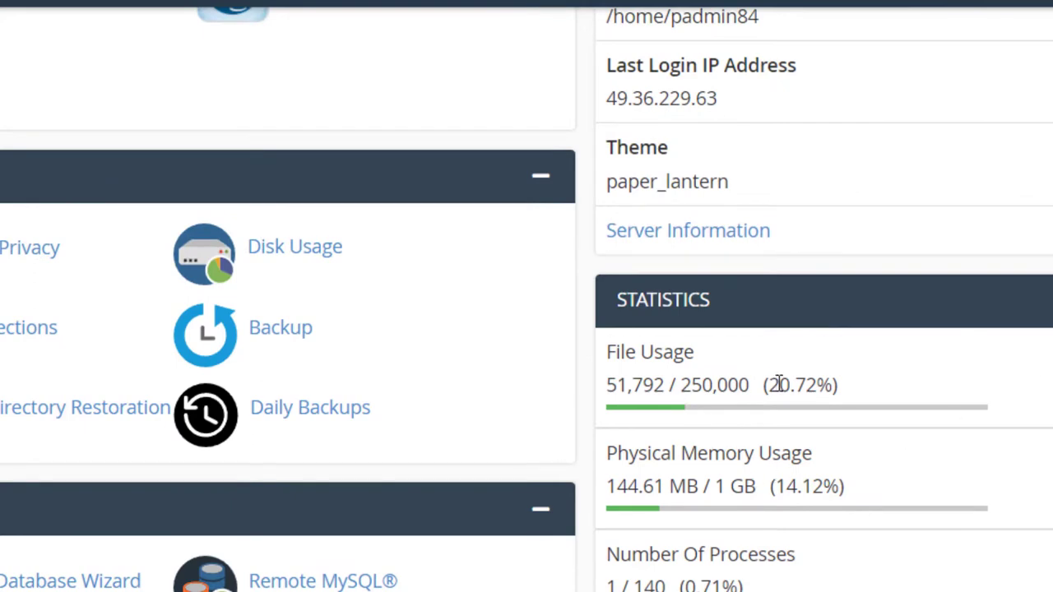
drag(767, 386, 830, 383)
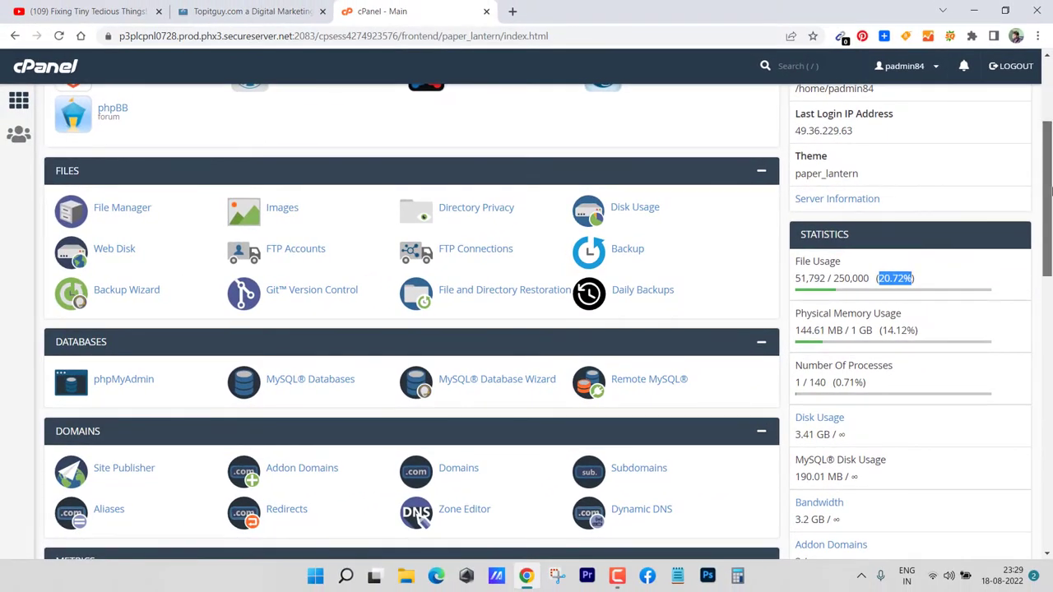
scroll(1040, 231, up, 2)
scroll(1046, 197, down, 1)
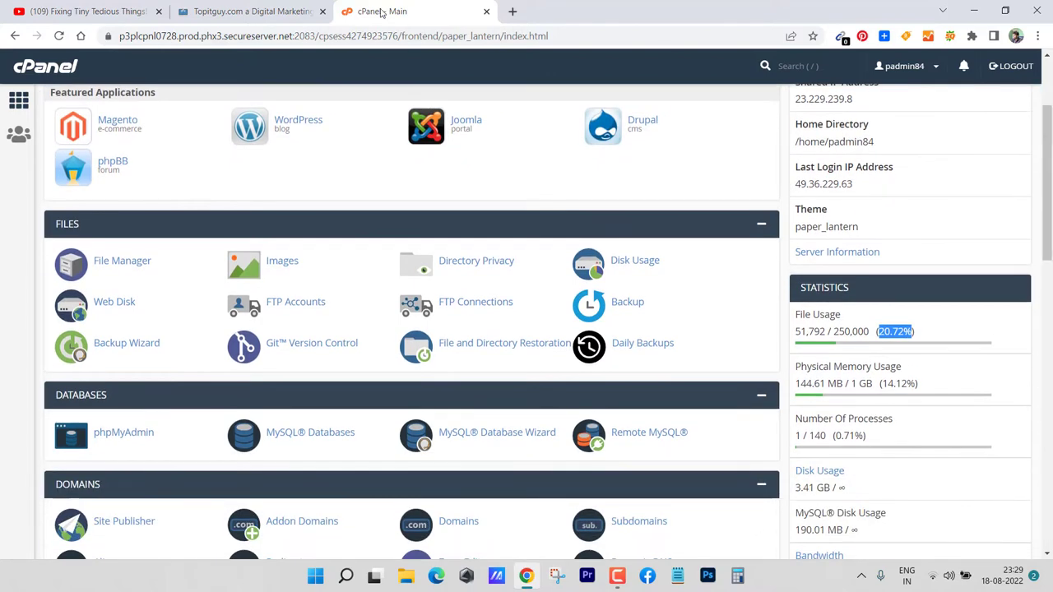
click(300, 7)
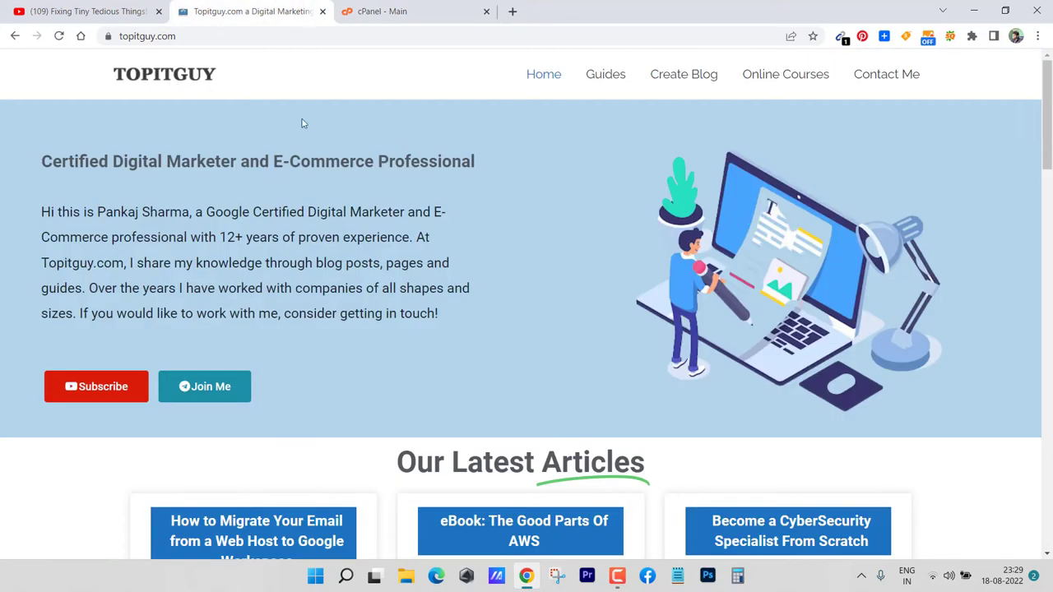
click(361, 11)
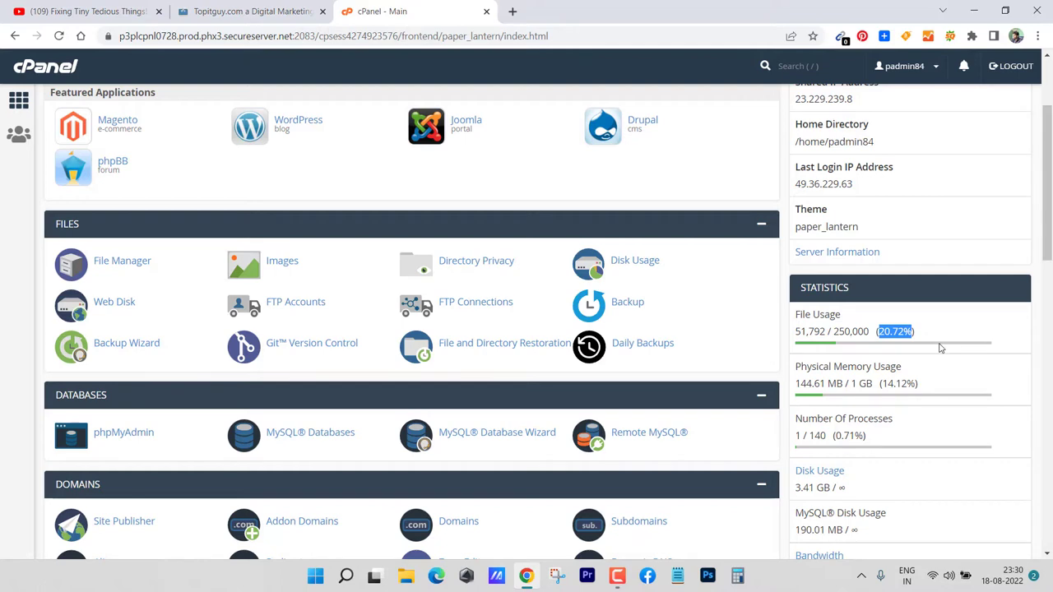
Open cPanel's Disk Usage tool and review the space used by each directory
drag(1041, 261, 1049, 199)
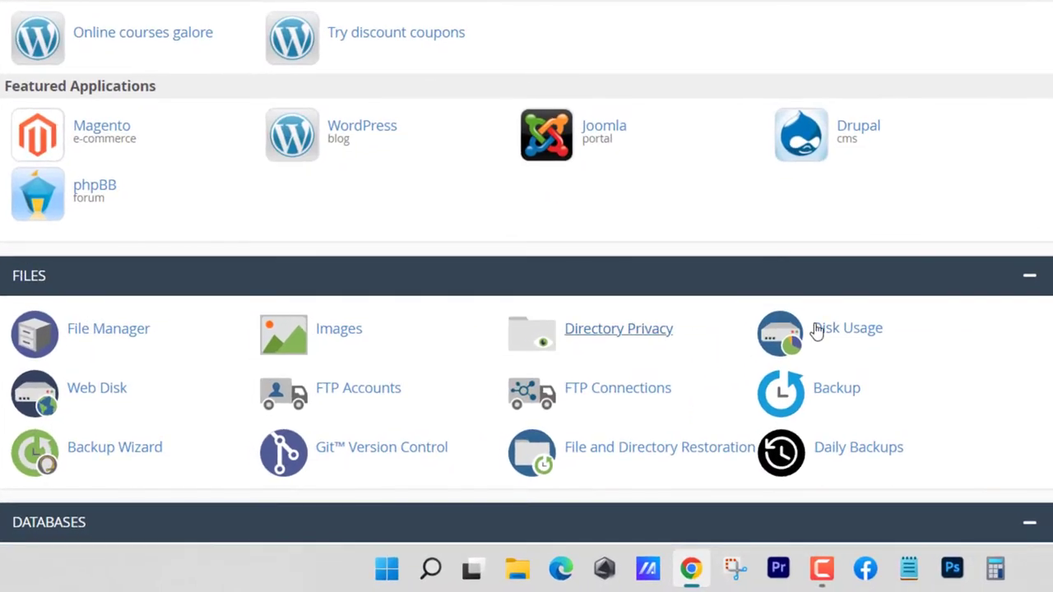
click(863, 333)
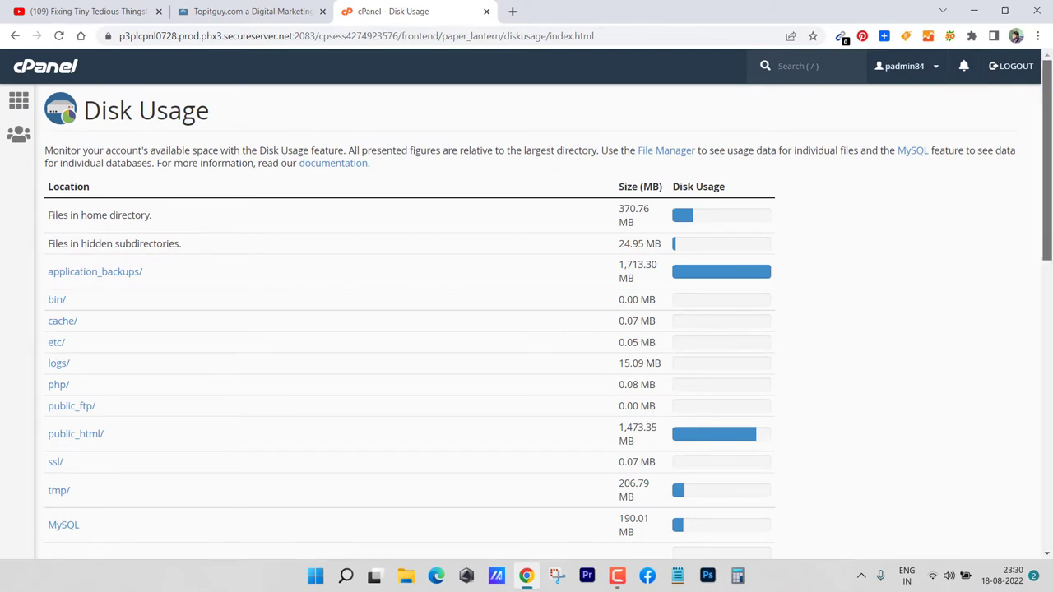
drag(1050, 195, 1050, 244)
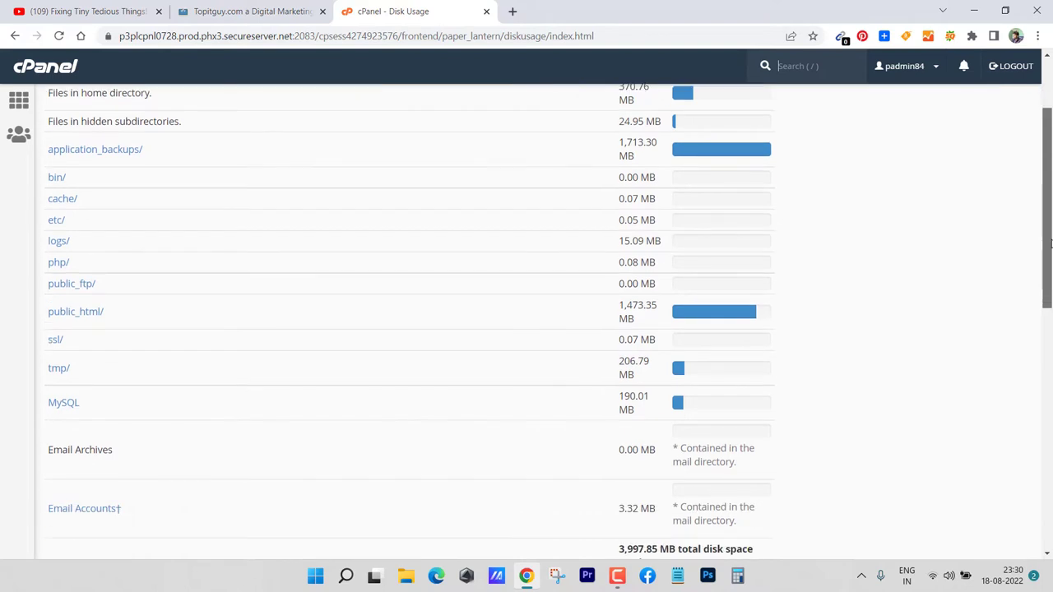
scroll(505, 285, up, 1)
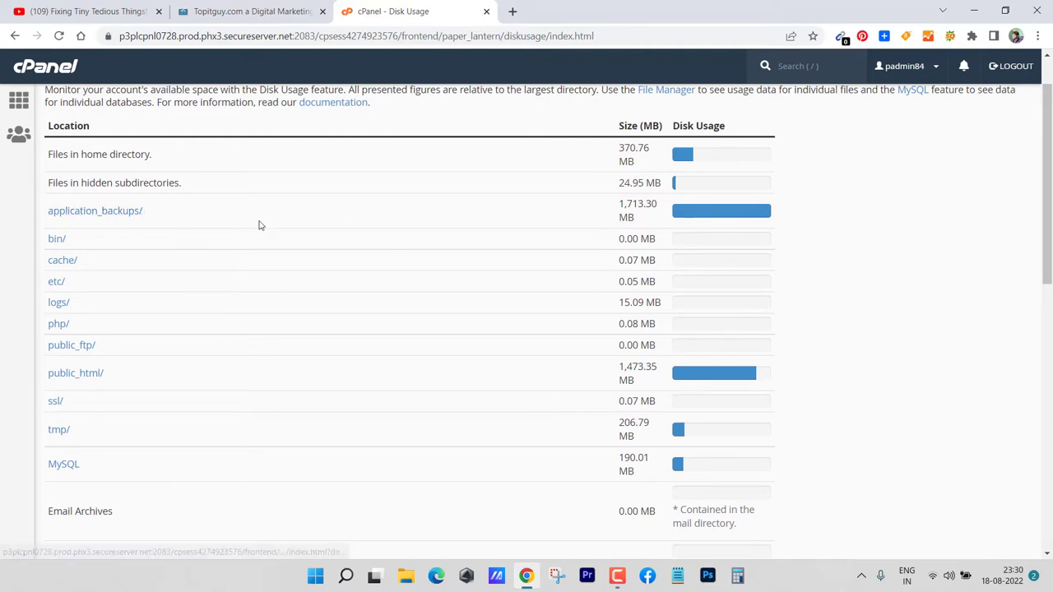
Open the application_backups directory in a separate tab, inspect its backup archives, and close that tab
right_click(118, 211)
click(173, 222)
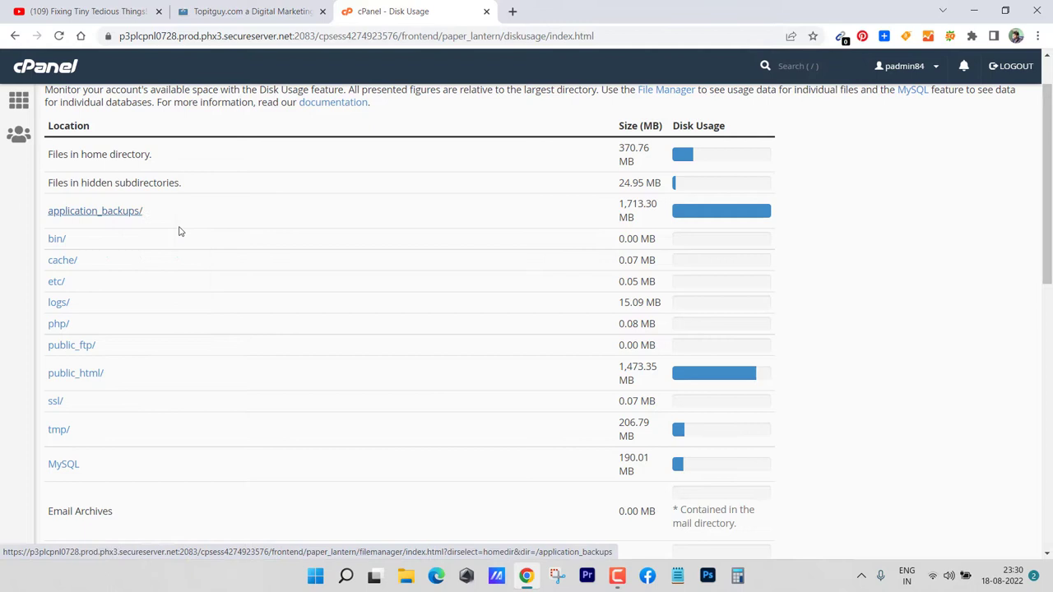
click(535, 6)
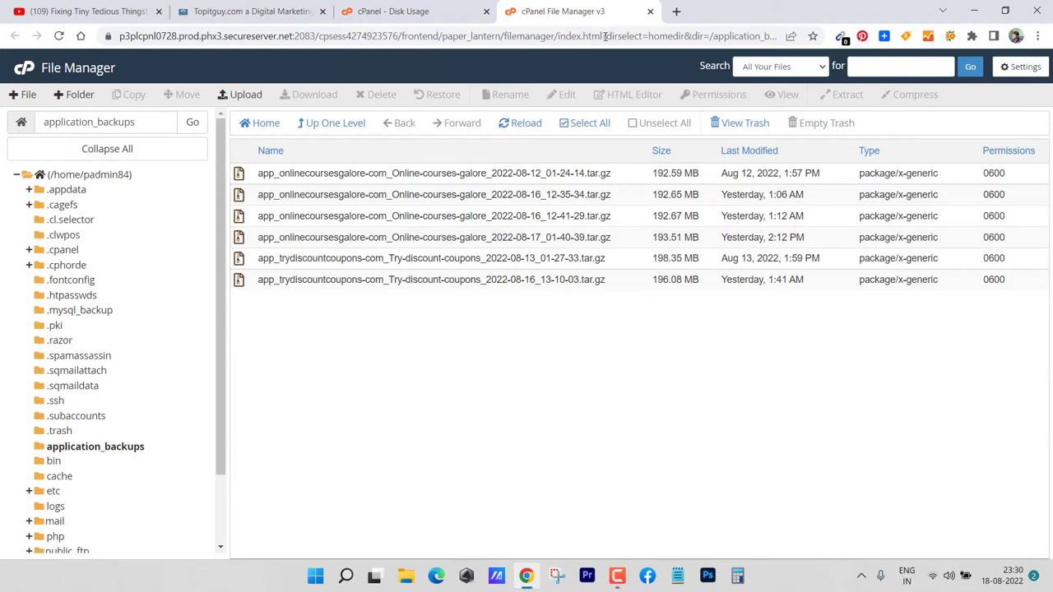
click(650, 11)
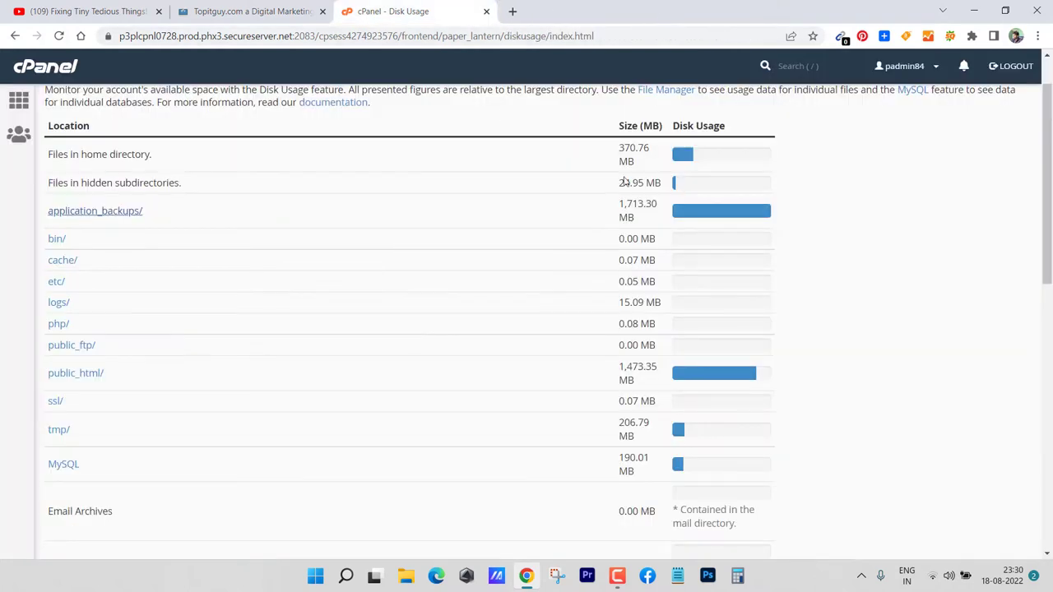
Review the rest of the Disk Usage page, including the total disk space used and the directory breakdown
drag(1049, 199, 1051, 220)
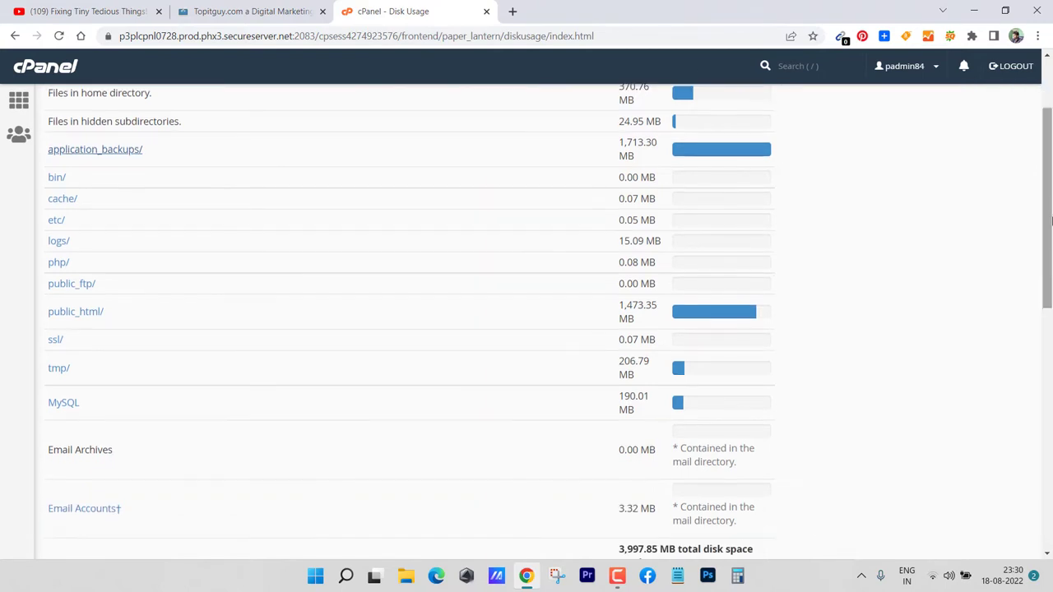
scroll(305, 326, down, 2)
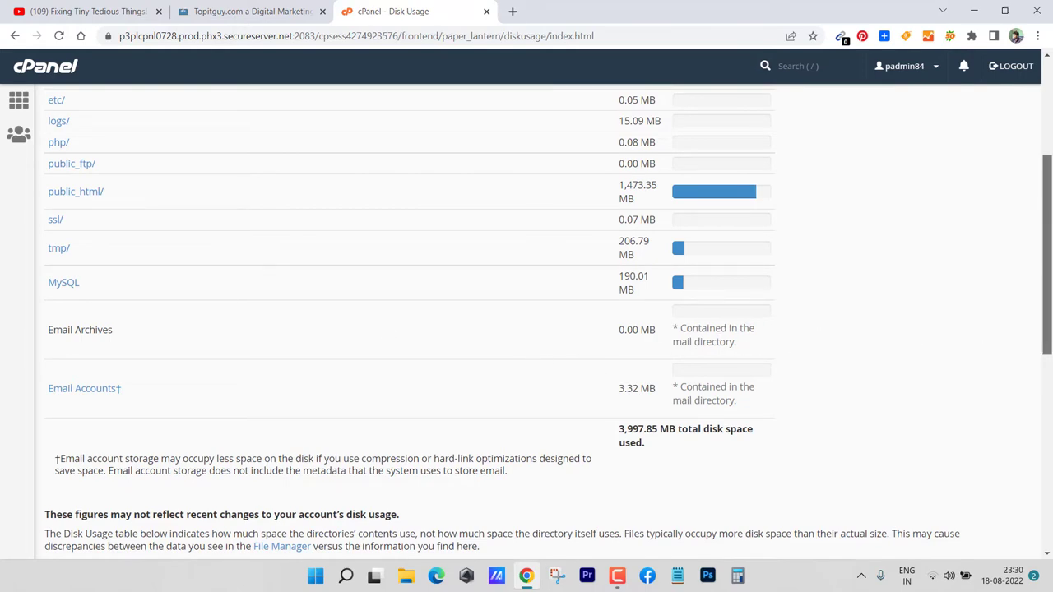
scroll(1048, 423, down, 5)
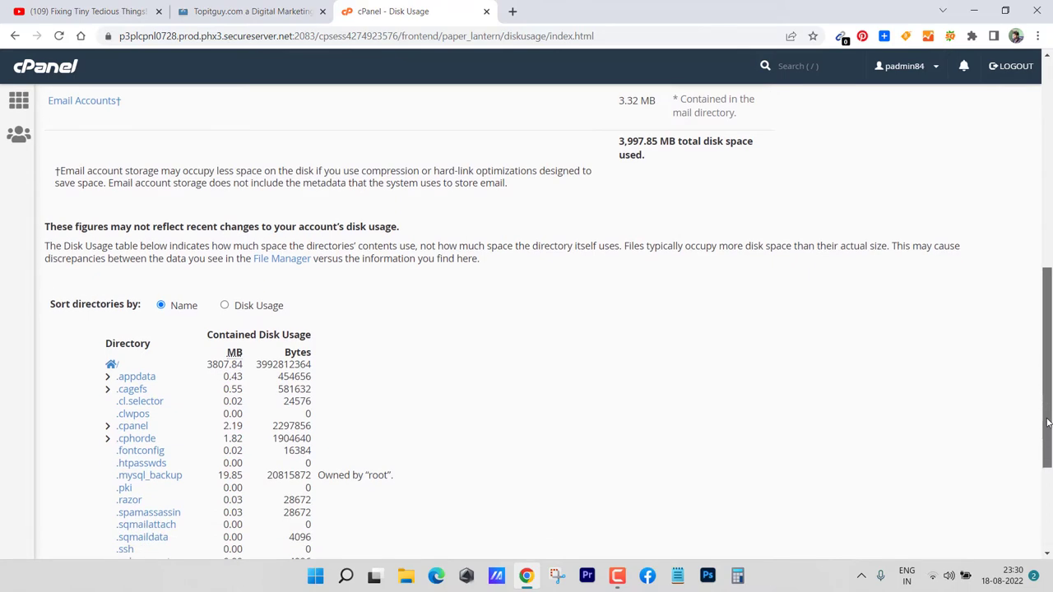
drag(1048, 423, 1037, 231)
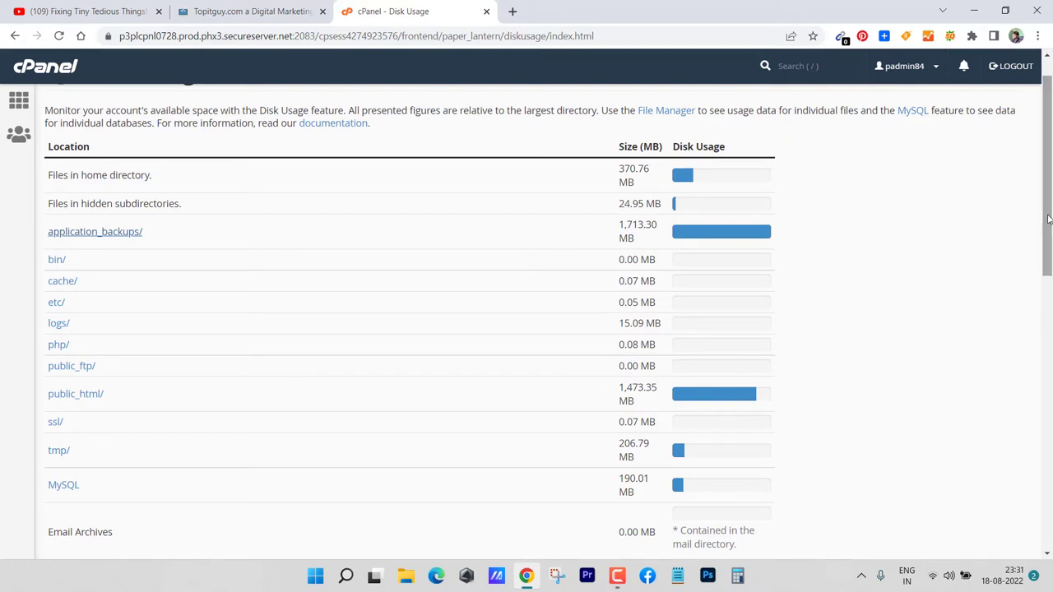
scroll(1048, 219, down, 3)
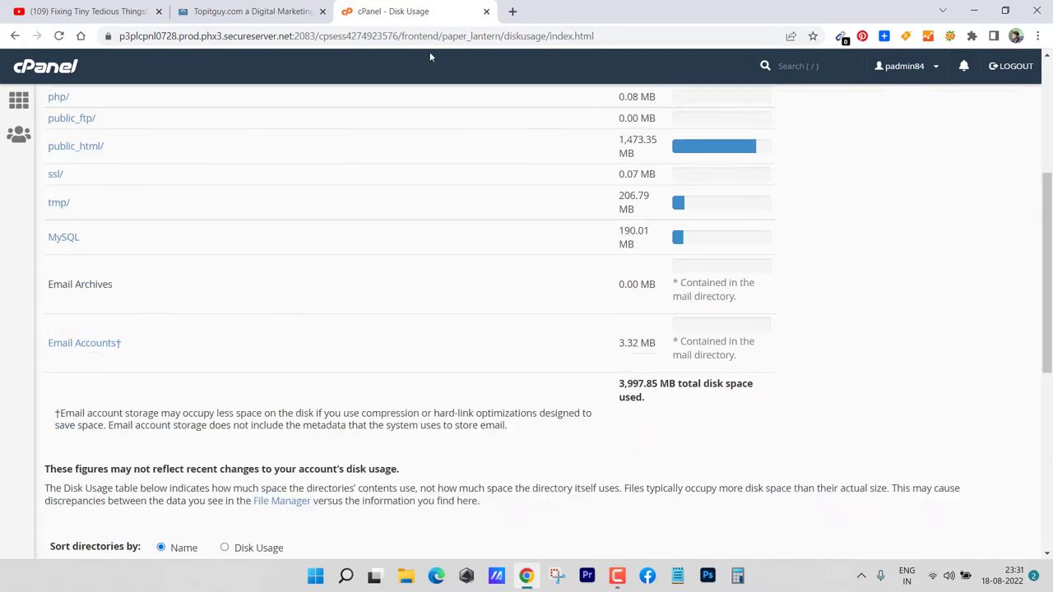
click(292, 8)
click(74, 8)
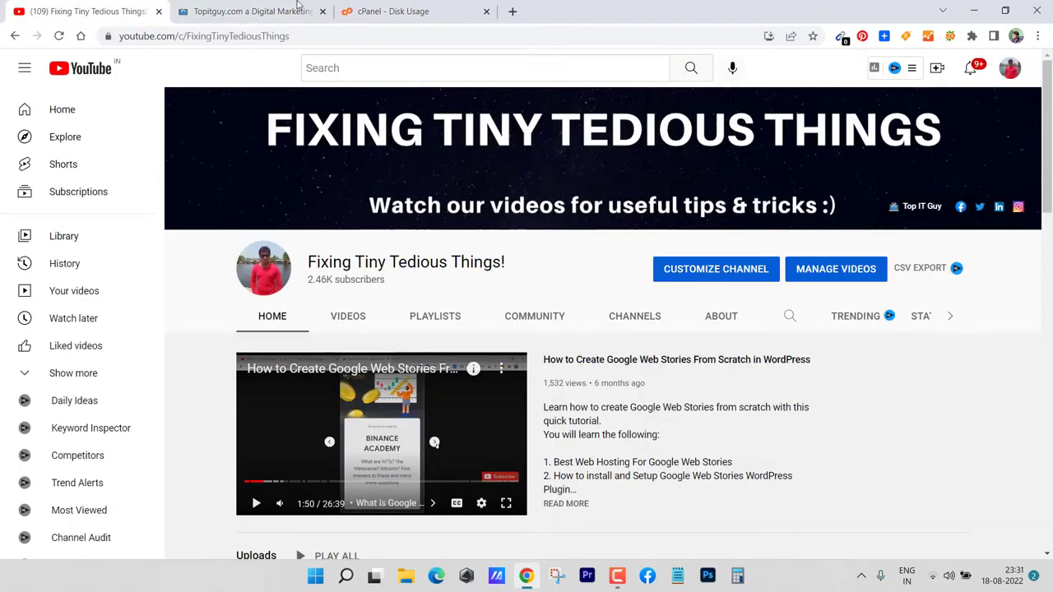
Return to the cPanel main page and examine the disk, MySQL, bandwidth and account figures in Statistics
click(362, 8)
click(18, 100)
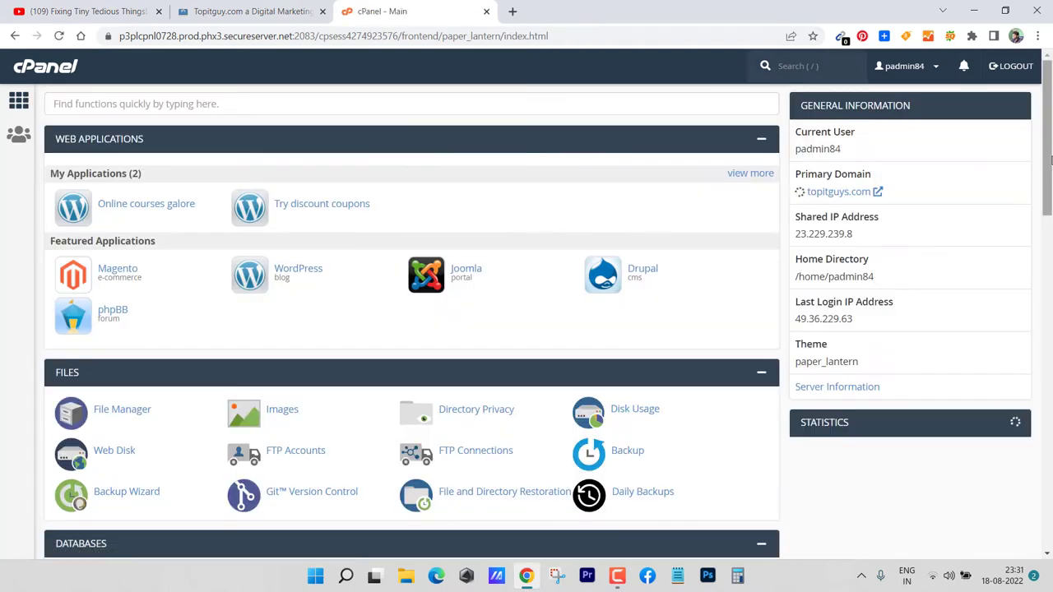
scroll(1049, 203, down, 2)
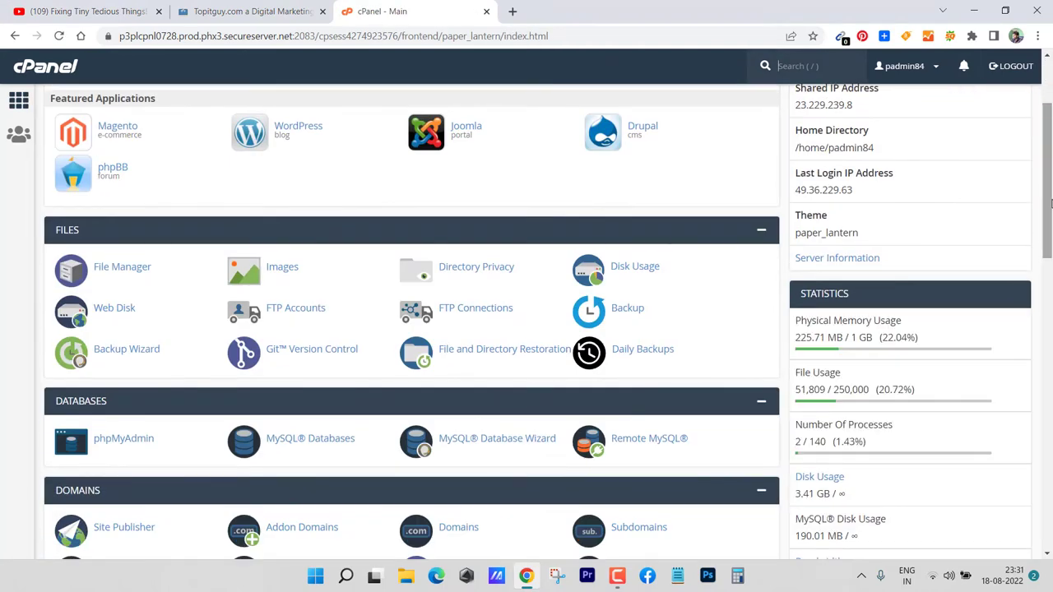
drag(1050, 203, 1051, 210)
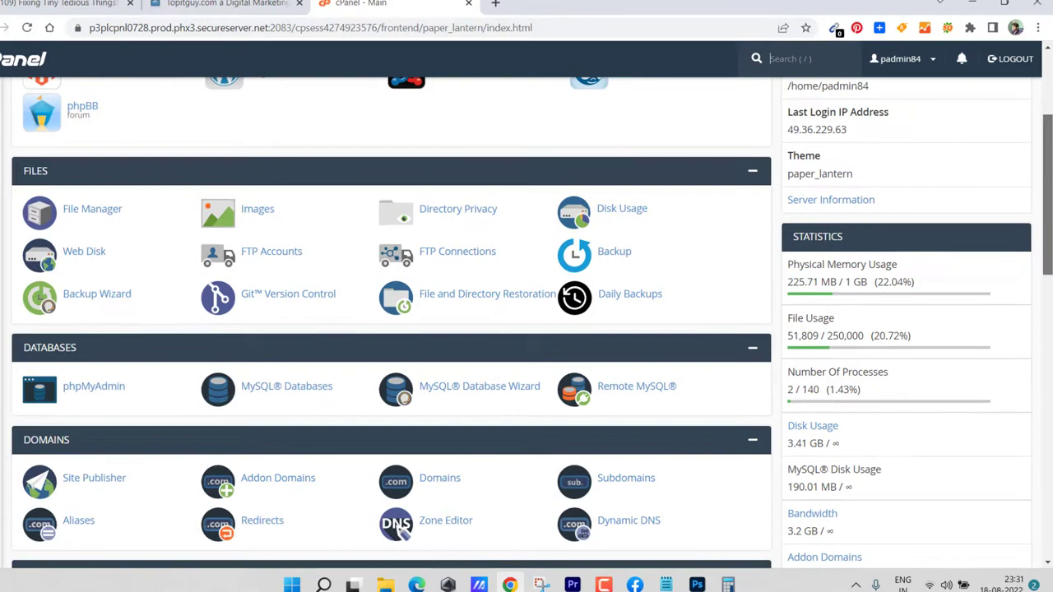
scroll(526, 328, down, 3)
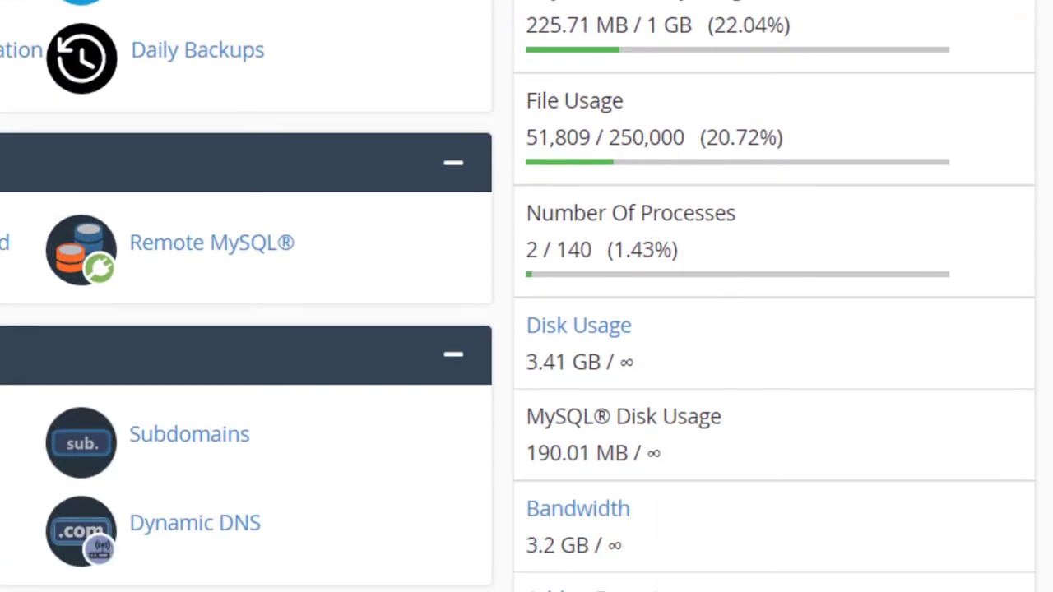
scroll(526, 329, down, 2)
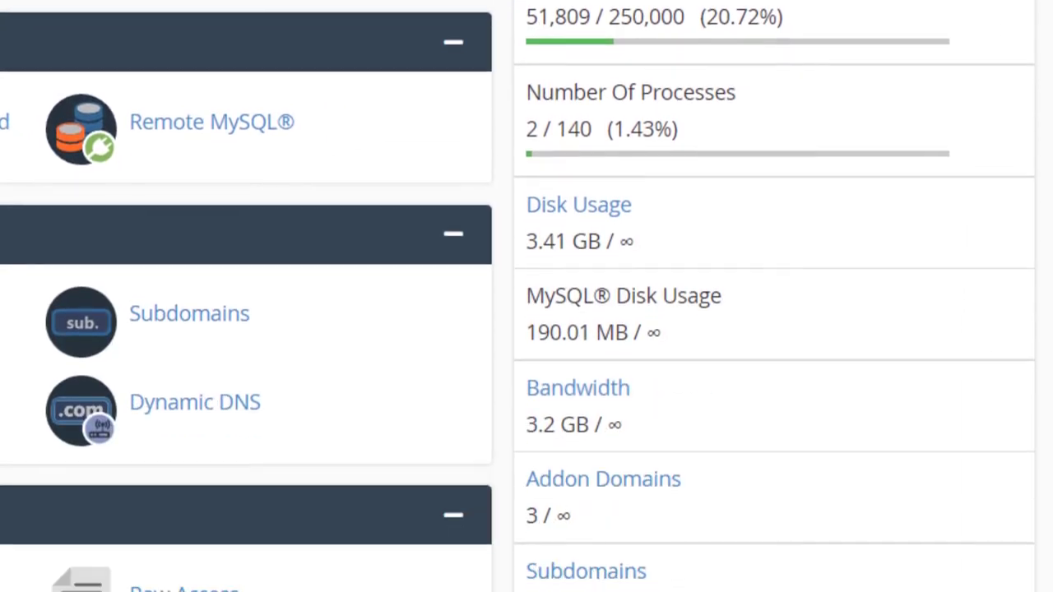
scroll(526, 296, down, 6)
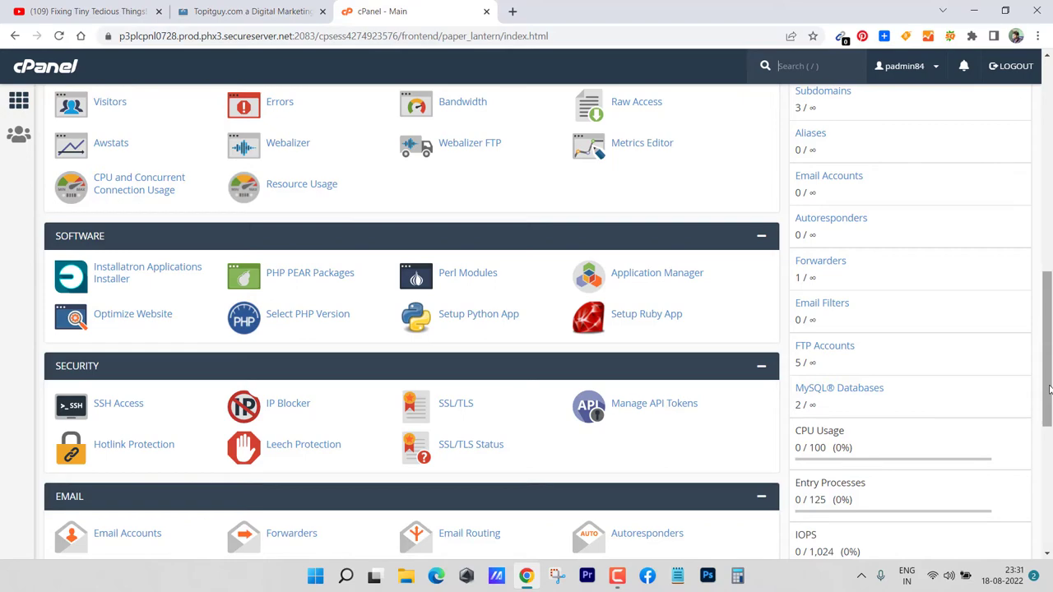
drag(1049, 388, 1050, 258)
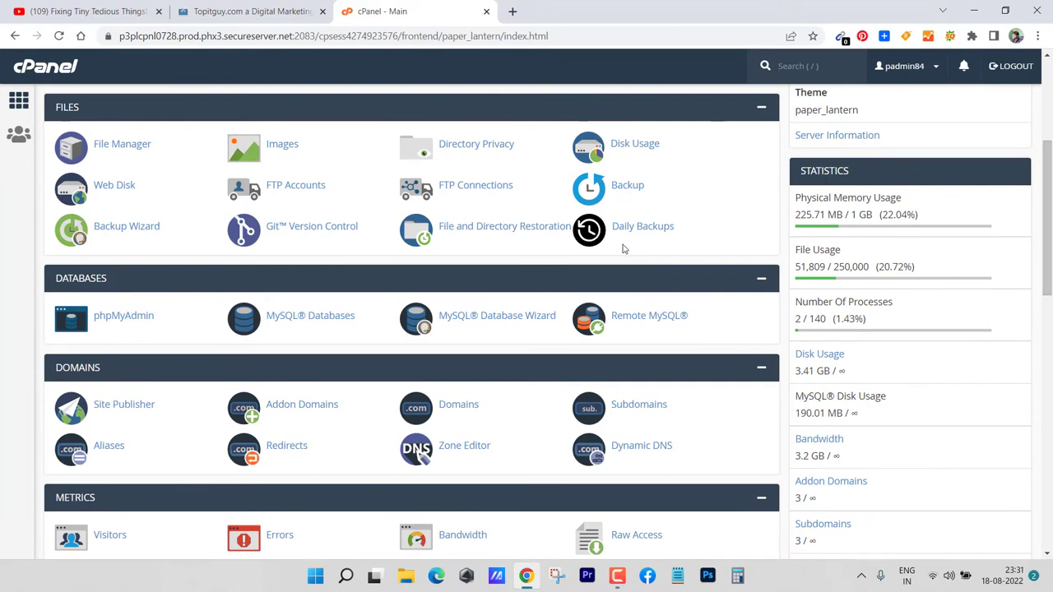
Reopen the Disk Usage tool from the Files section and check the current directory sizes
click(635, 144)
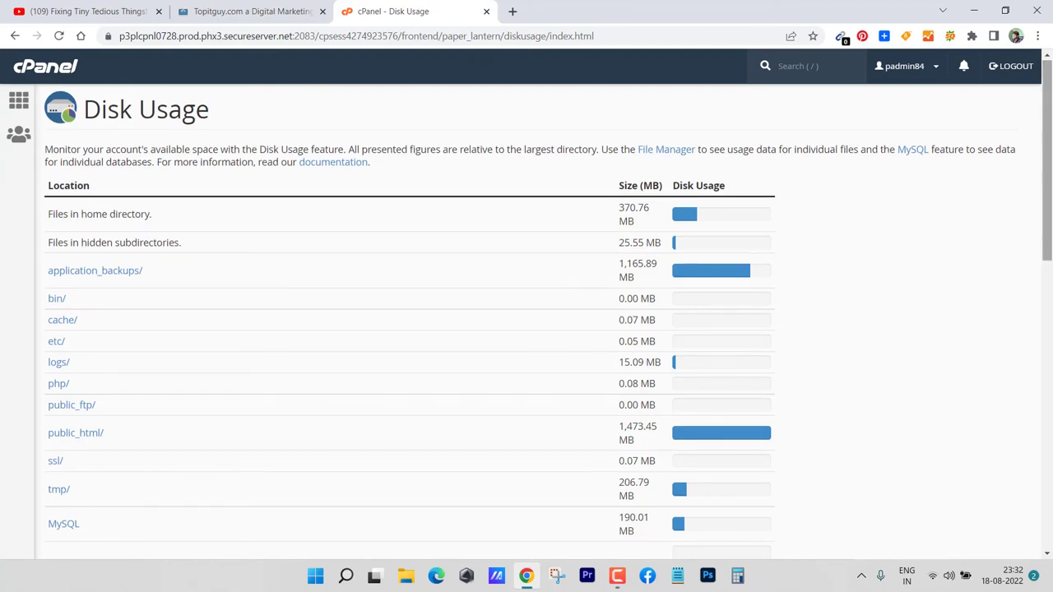
drag(1050, 208, 1029, 212)
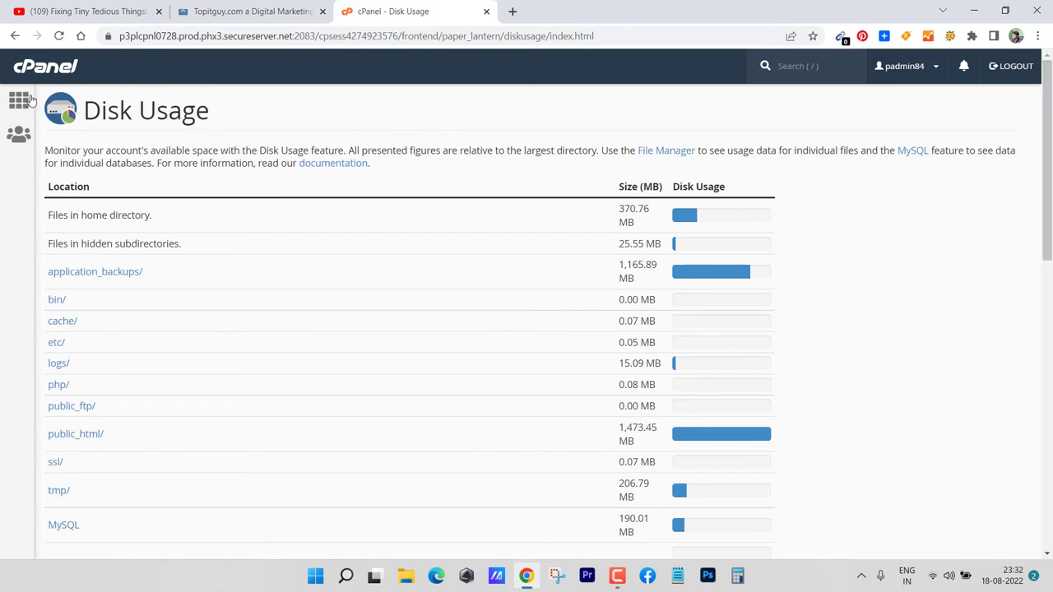
Go back to the cPanel main page and check the memory, file, CPU, process and I/O usage statistics
click(24, 99)
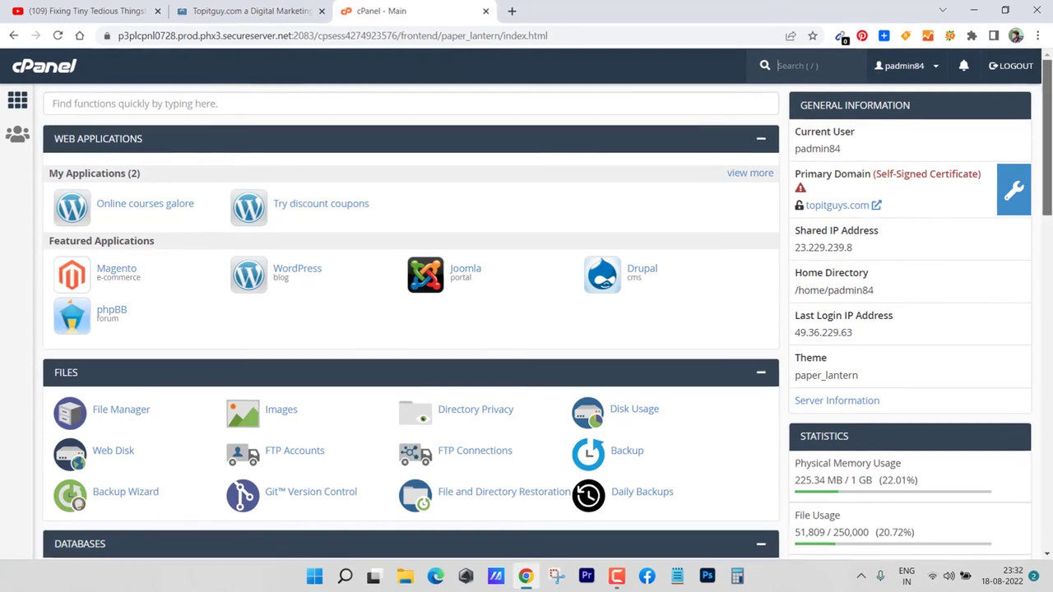
scroll(395, 527, down, 2)
scroll(378, 566, down, 1)
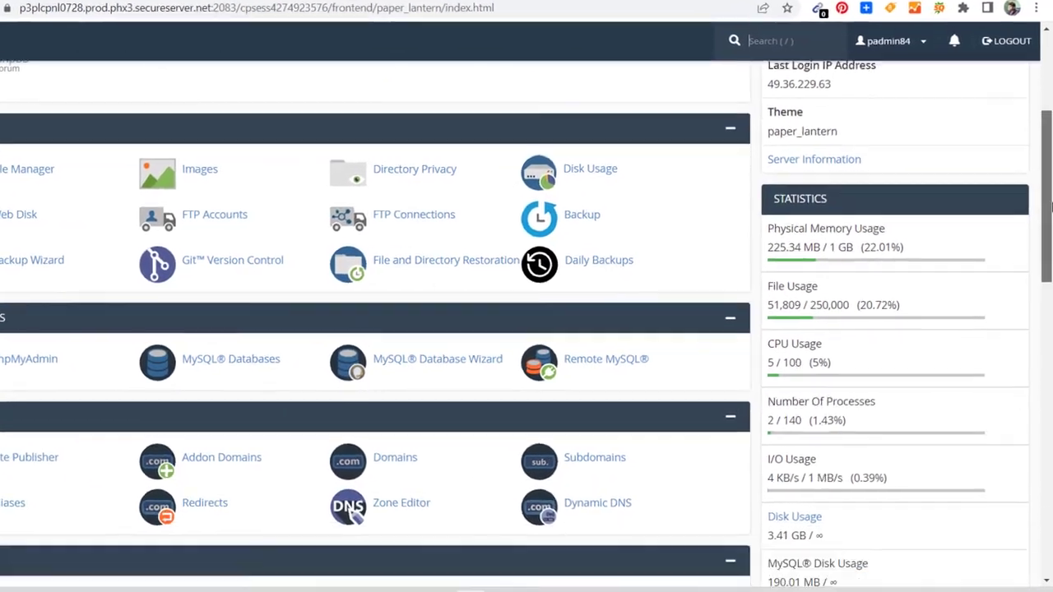
scroll(526, 297, down, 1)
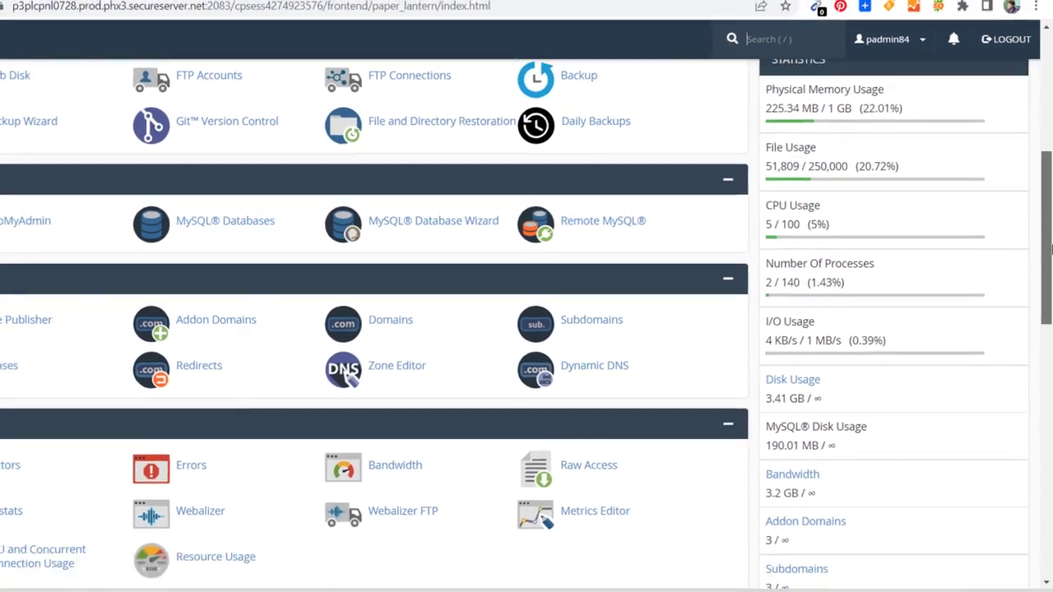
drag(1050, 250, 1050, 357)
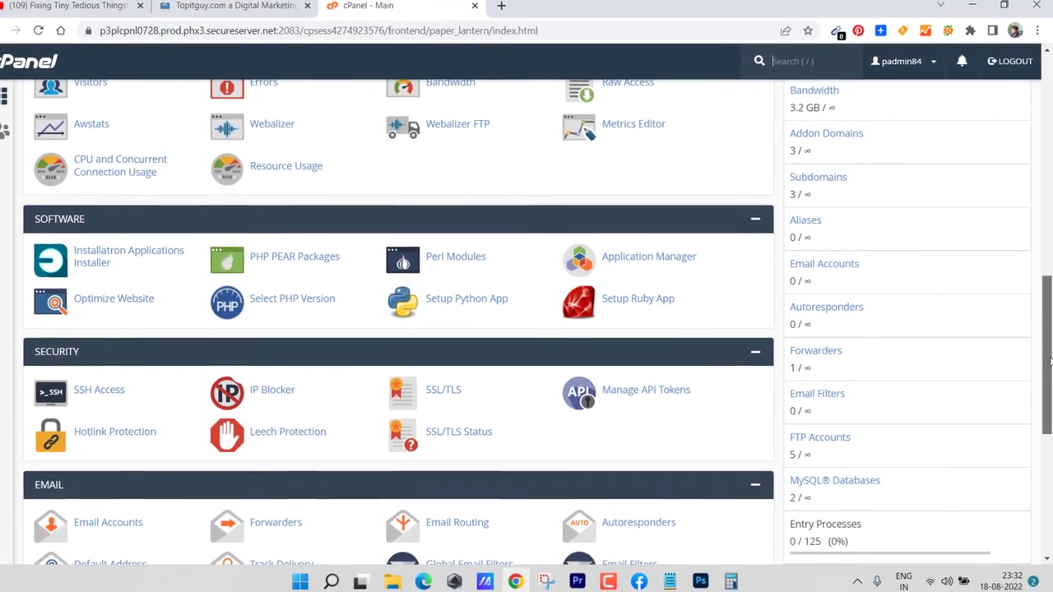
drag(1051, 360, 1050, 147)
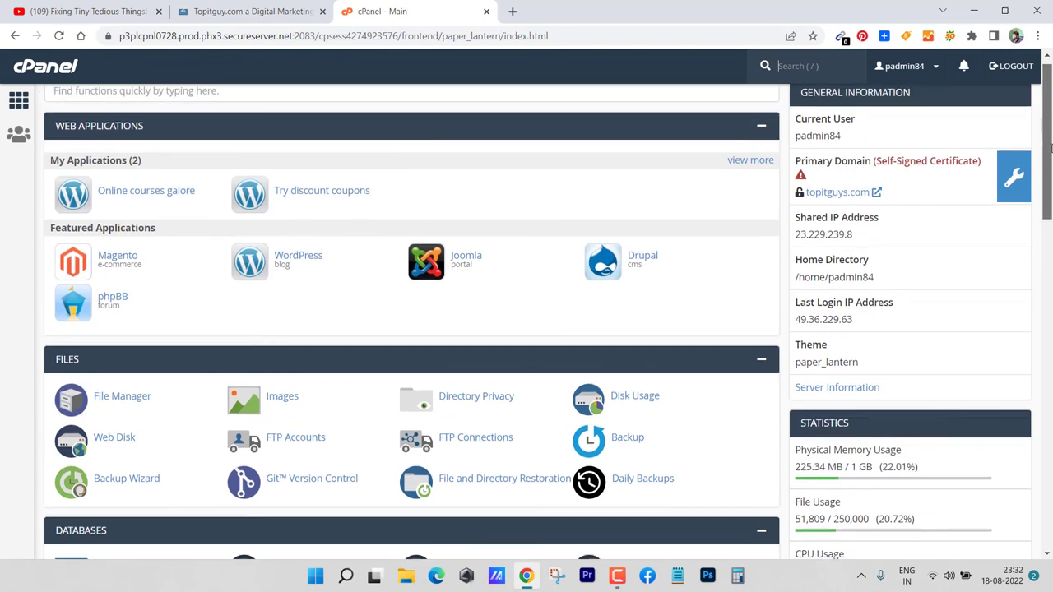